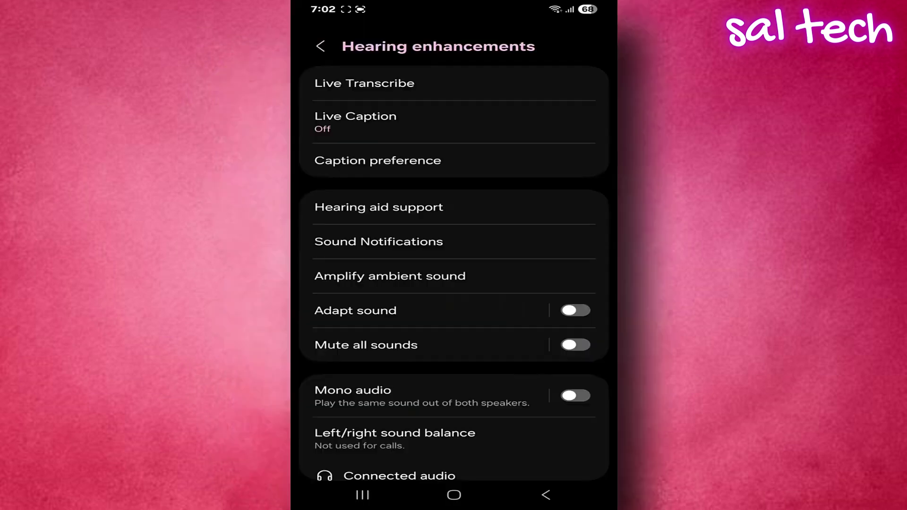
# Step: Check the Live Transcribe settings and app details, then move on to Live Caption settings
pyautogui.click(567, 85)
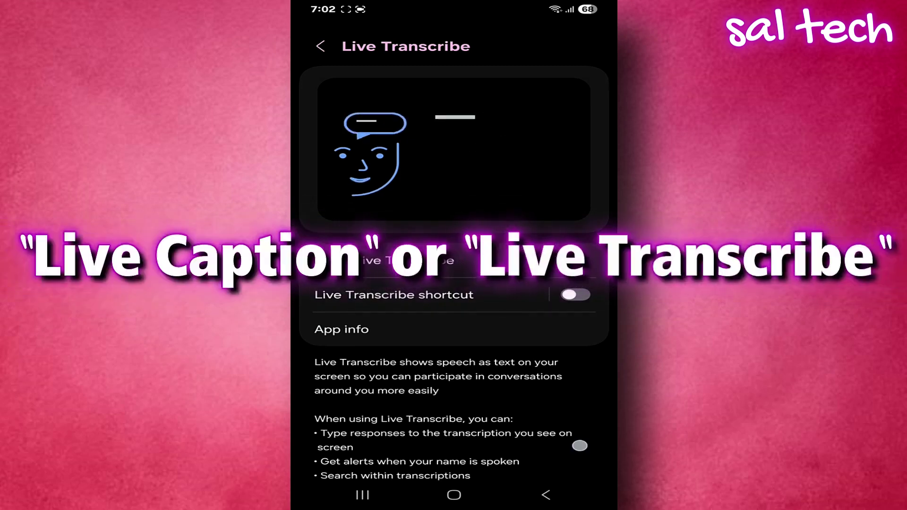
pyautogui.moveTo(590, 440); pyautogui.dragTo(597, 376)
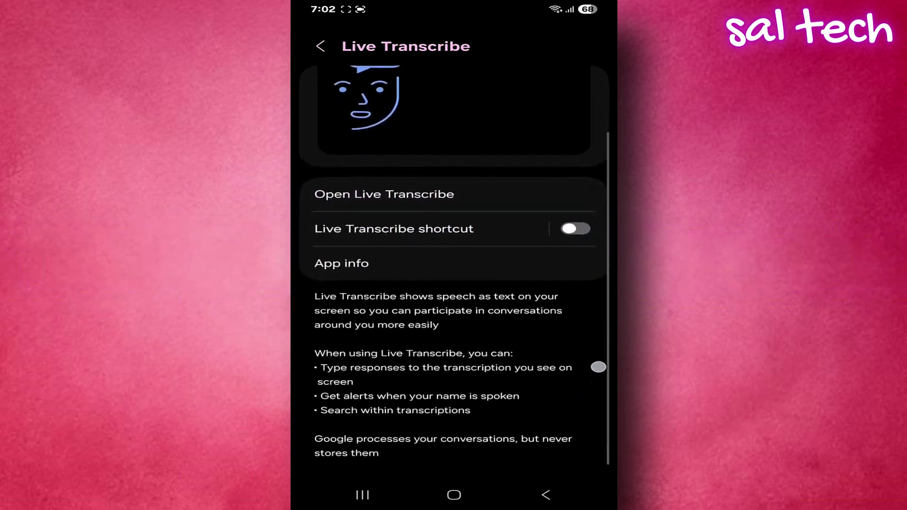
pyautogui.click(566, 274)
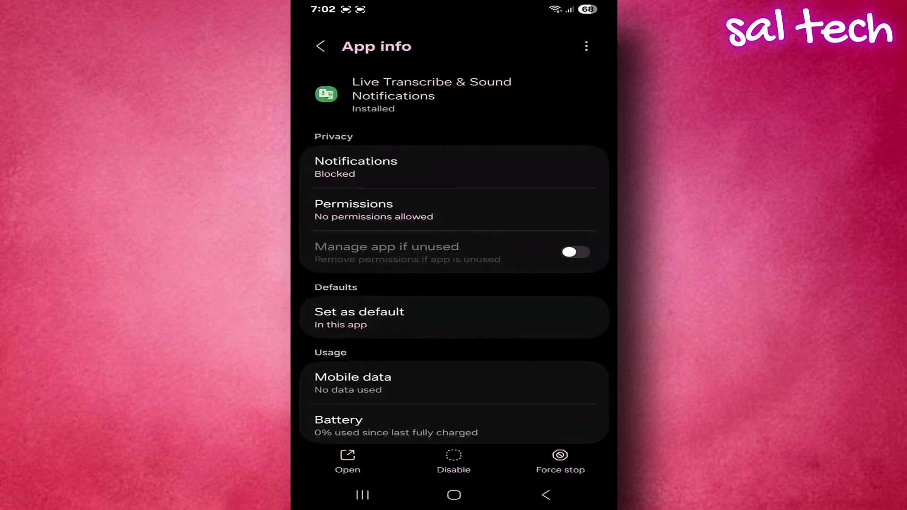
pyautogui.moveTo(584, 413)
pyautogui.mouseDown()
pyautogui.moveTo(599, 311)
pyautogui.moveTo(590, 179)
pyautogui.mouseUp()
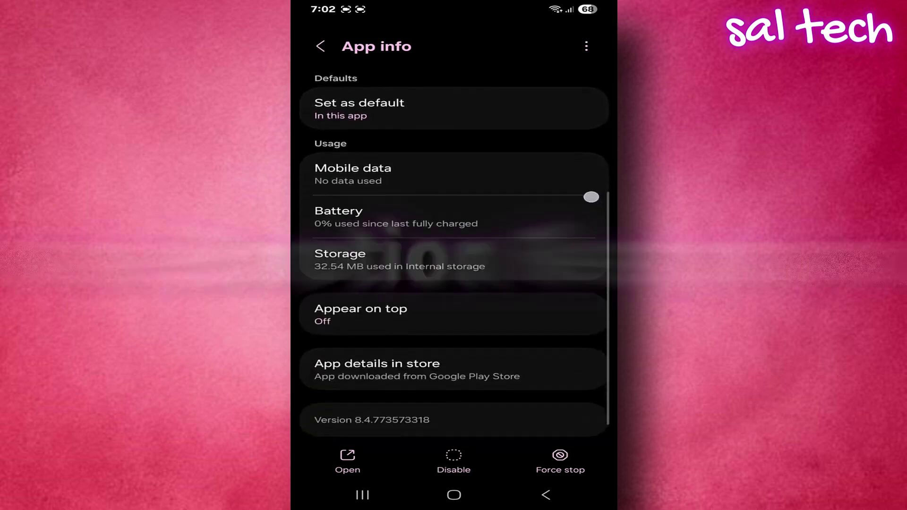
pyautogui.click(546, 495)
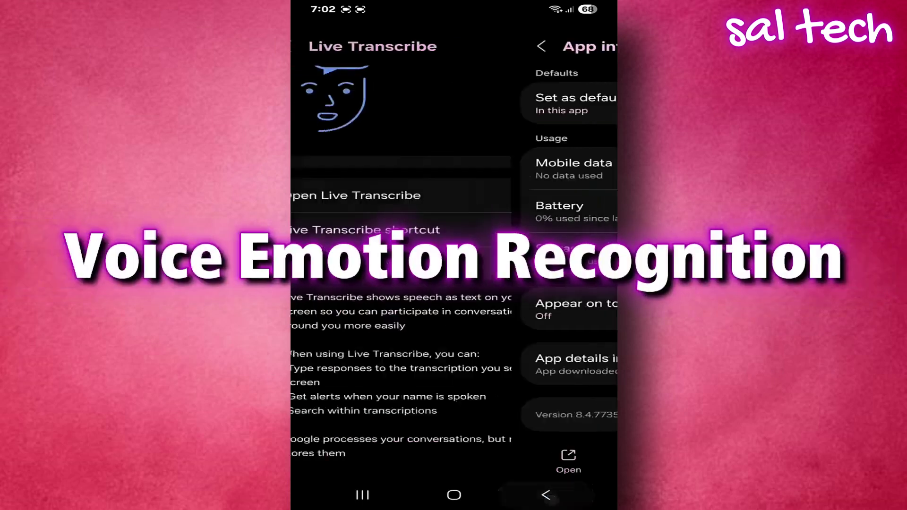
pyautogui.click(548, 495)
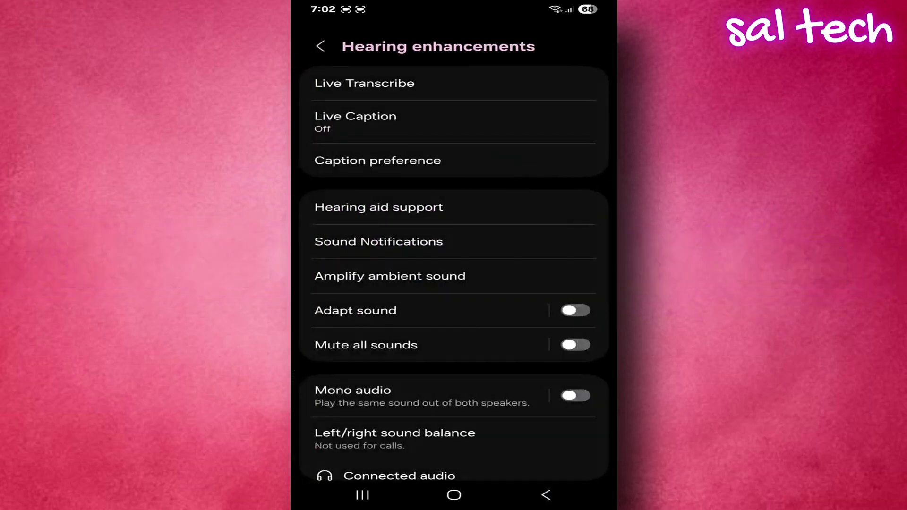
pyautogui.click(569, 129)
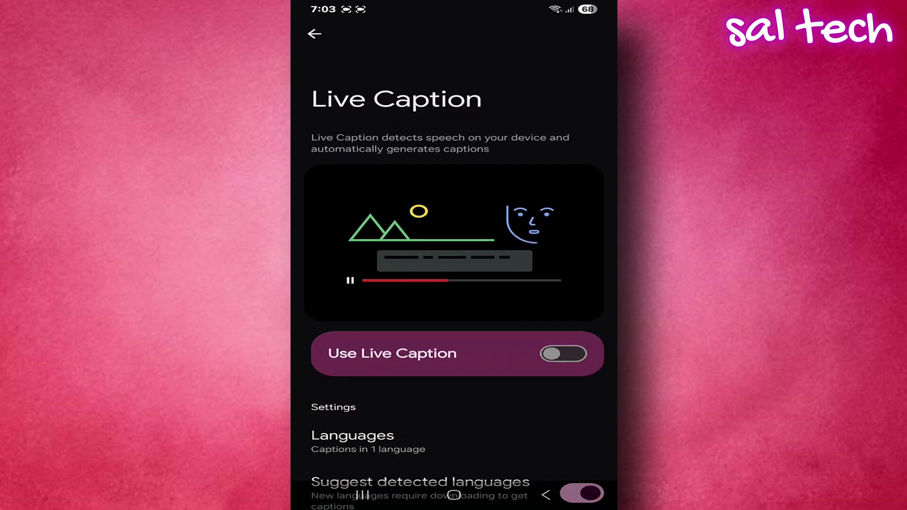
pyautogui.scroll(-2, 595, 426)
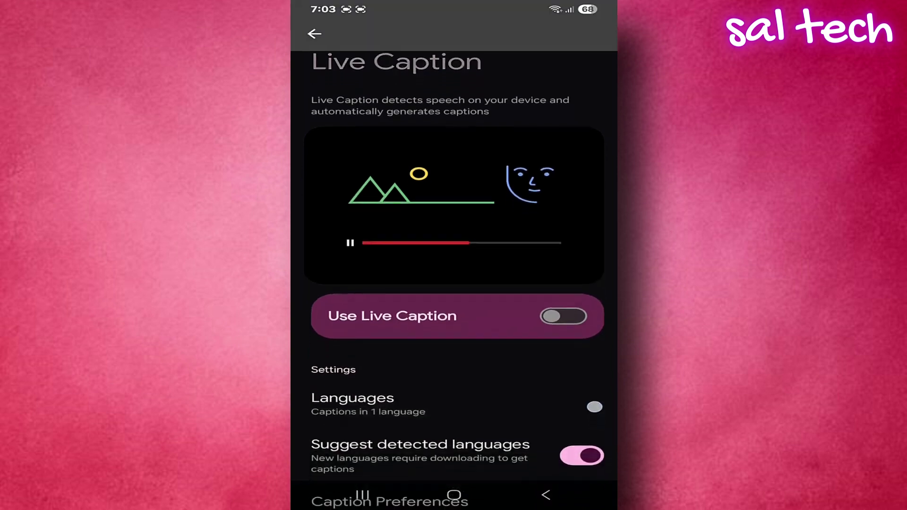
pyautogui.scroll(-2, 594, 405)
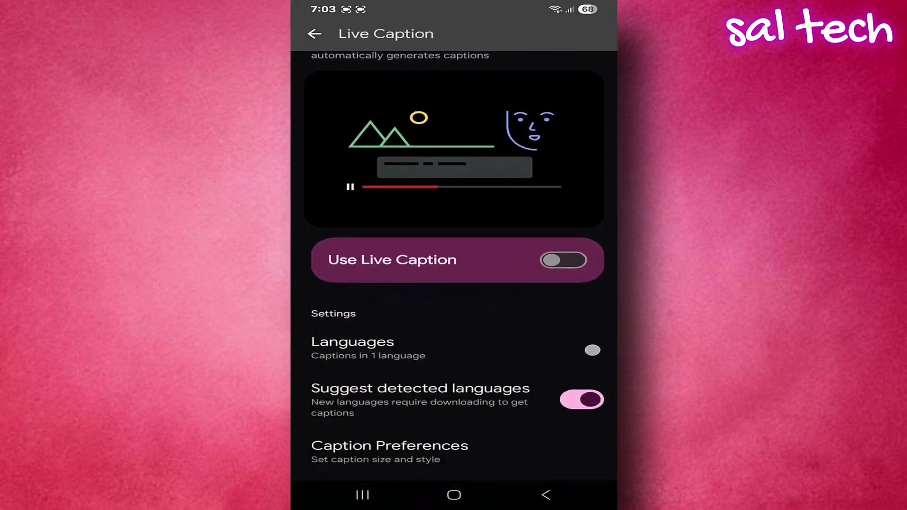
pyautogui.scroll(-2, 591, 348)
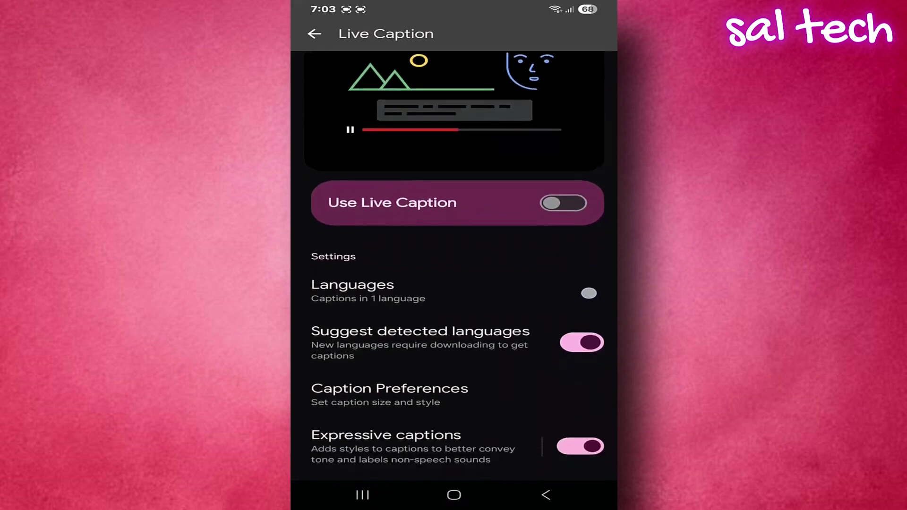
pyautogui.scroll(-2, 588, 291)
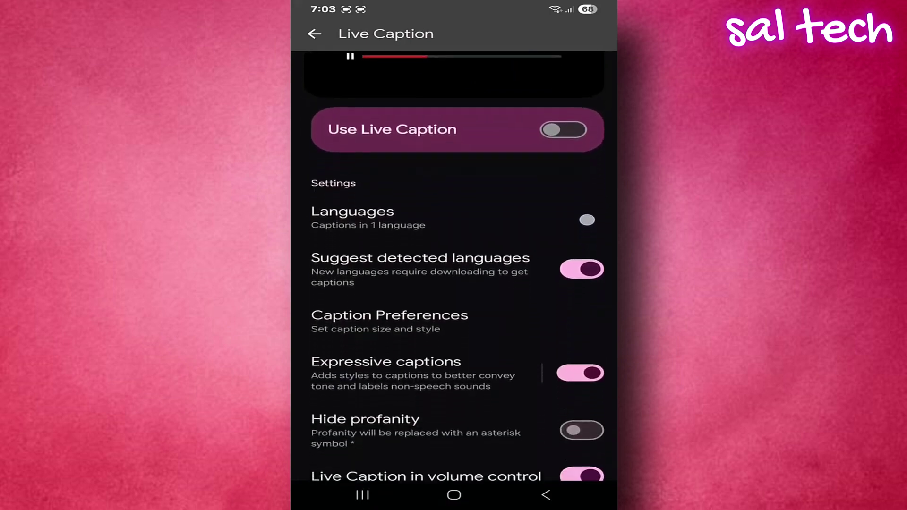
pyautogui.scroll(-2, 587, 219)
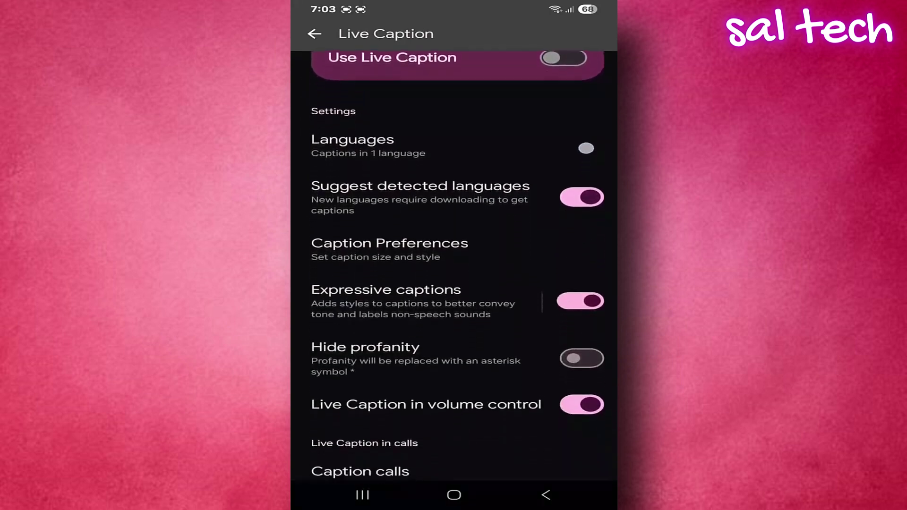
pyautogui.scroll(-1, 586, 147)
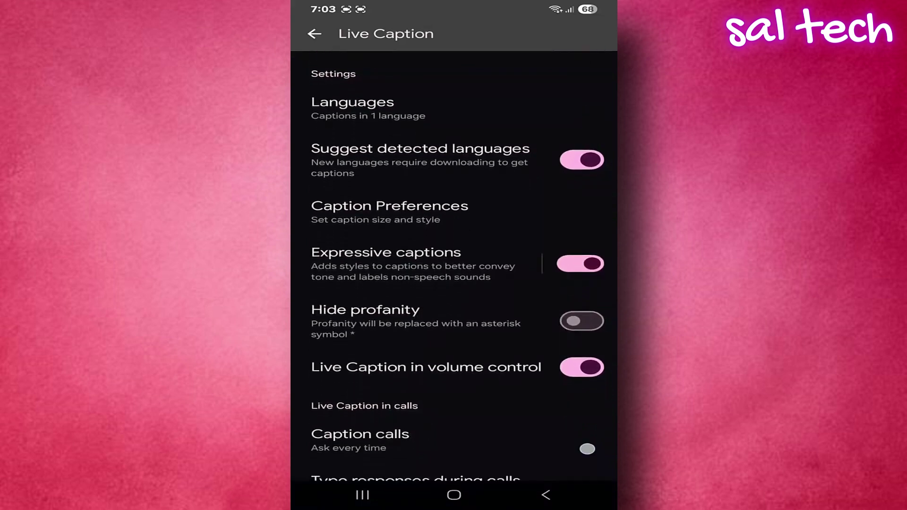
pyautogui.scroll(-3, 587, 448)
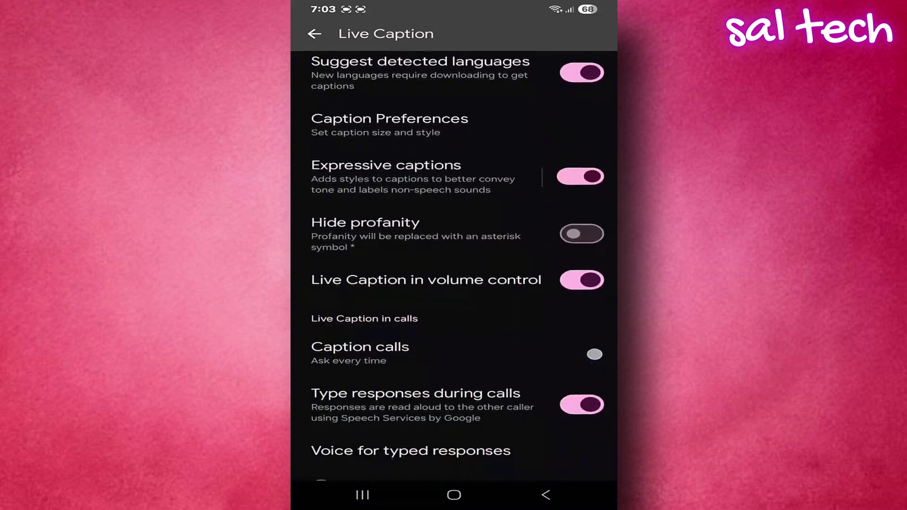
pyautogui.scroll(-2, 595, 353)
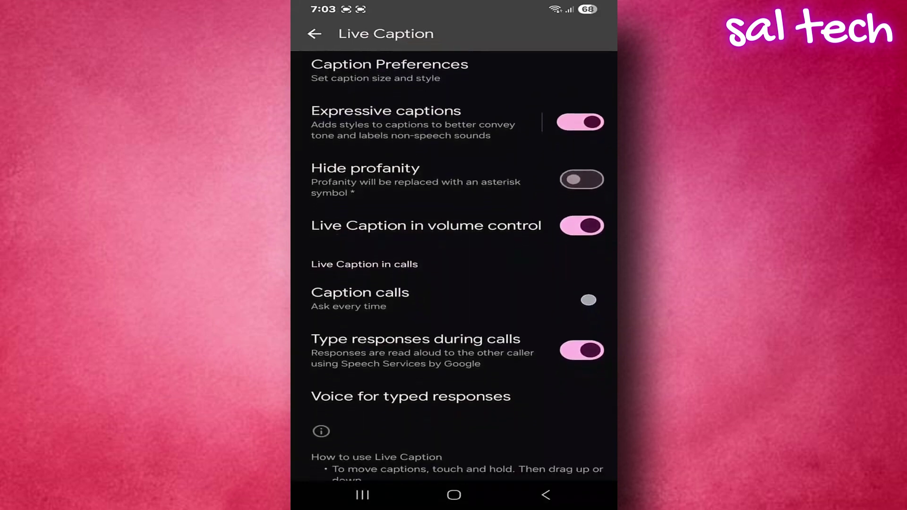
pyautogui.scroll(-2, 589, 298)
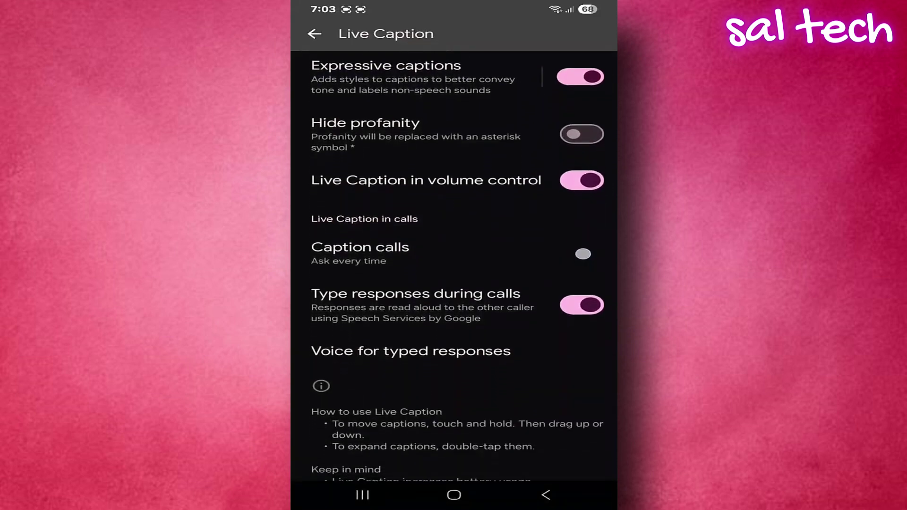
pyautogui.scroll(-2, 582, 253)
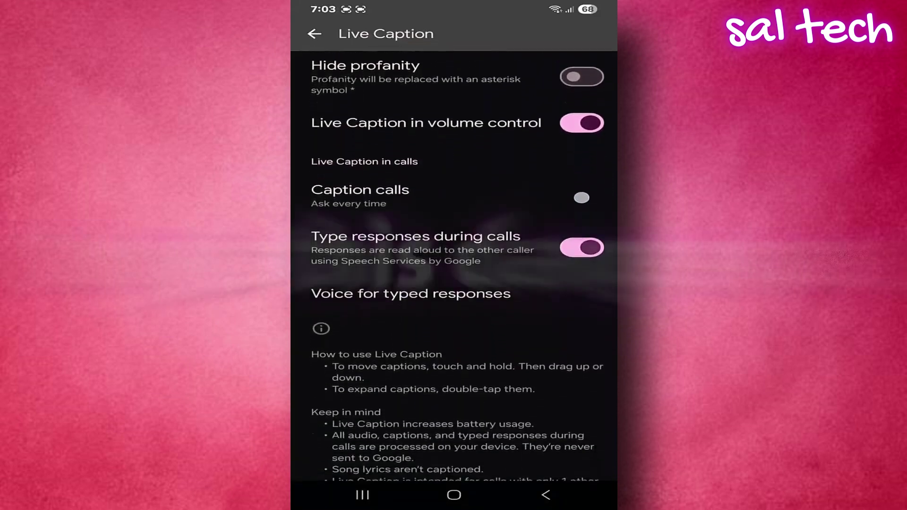
pyautogui.scroll(-2, 454, 283)
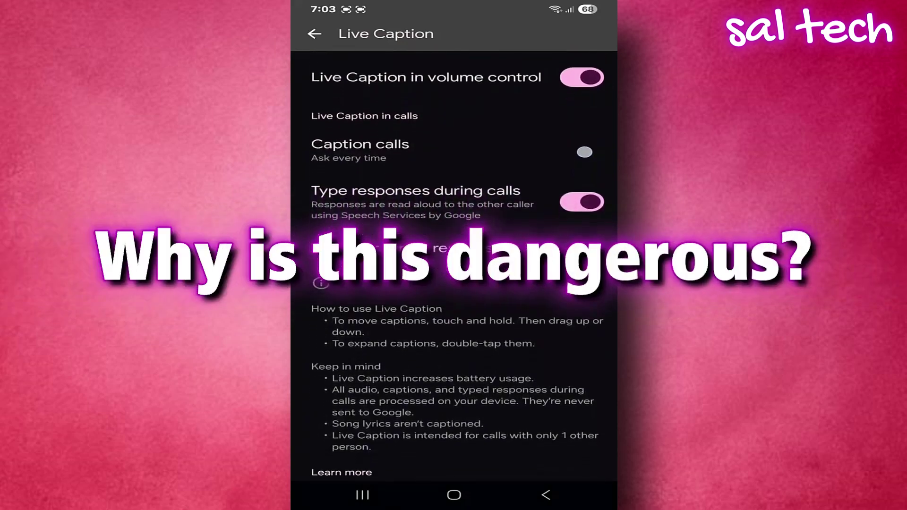
pyautogui.scroll(-1, 585, 151)
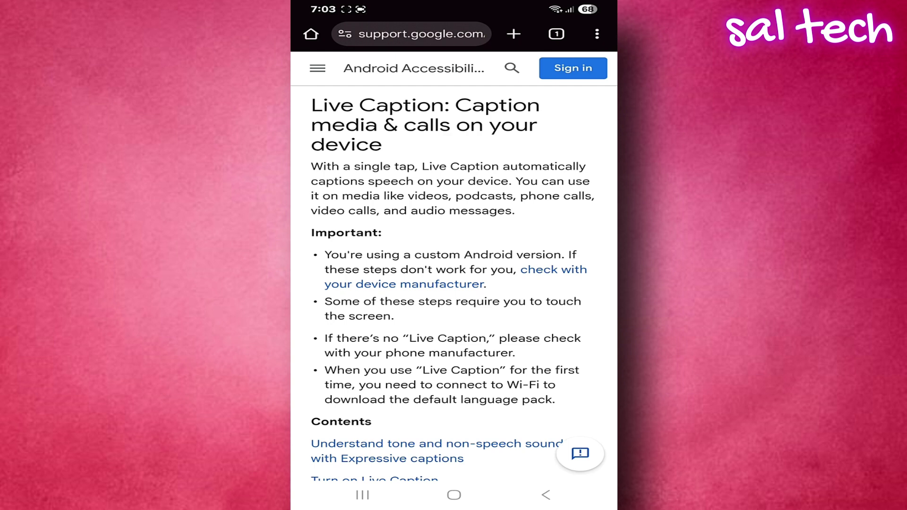
pyautogui.scroll(-3, 454, 283)
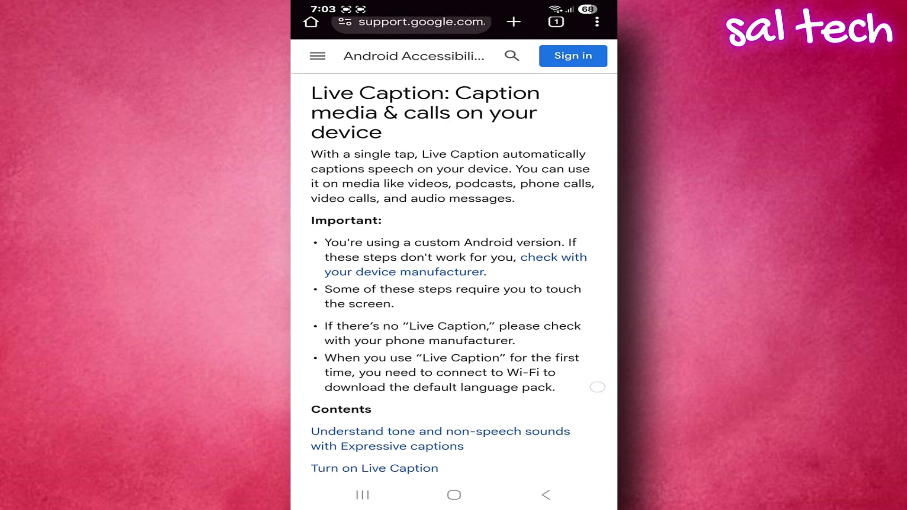
pyautogui.scroll(-3, 453, 283)
pyautogui.scroll(-3, 453, 283)
pyautogui.scroll(-3, 454, 283)
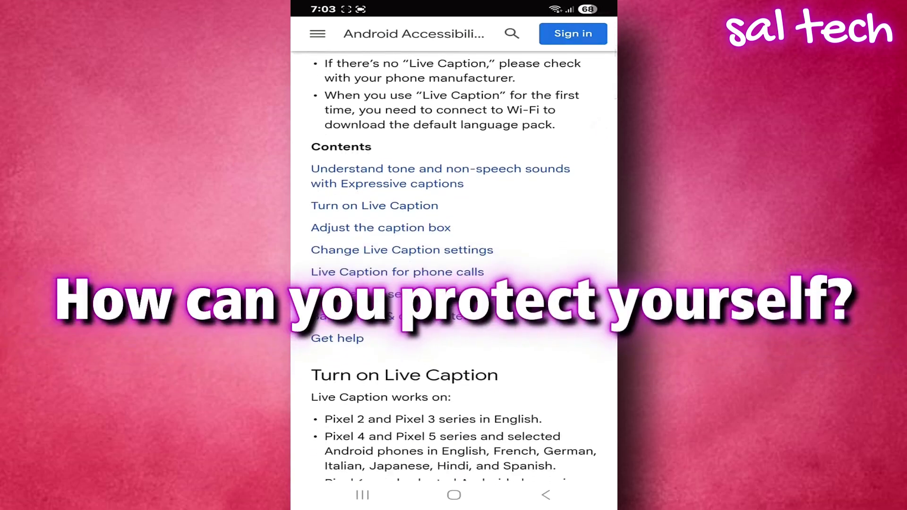
pyautogui.moveTo(596, 454); pyautogui.dragTo(595, 254)
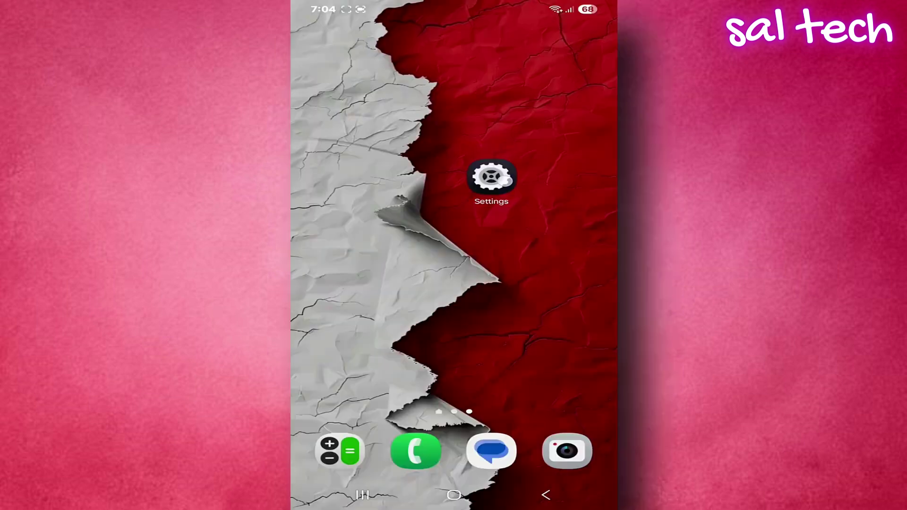
# Step: Review the Live Transcribe settings under Accessibility > Hearing enhancements
pyautogui.click(491, 179)
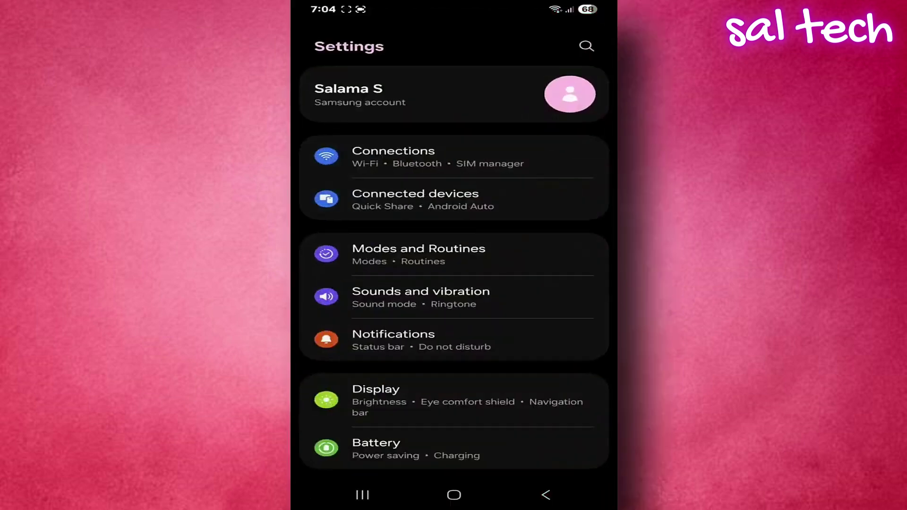
pyautogui.scroll(-10, 453, 284)
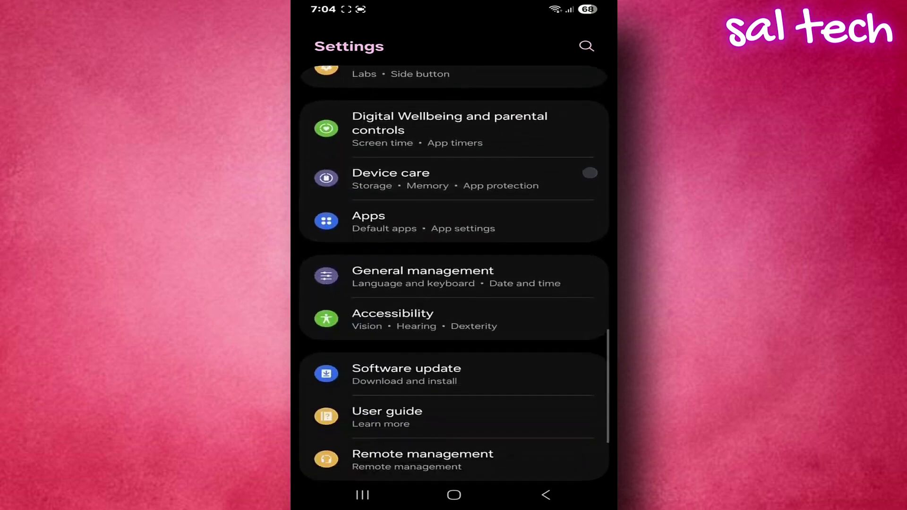
pyautogui.click(547, 326)
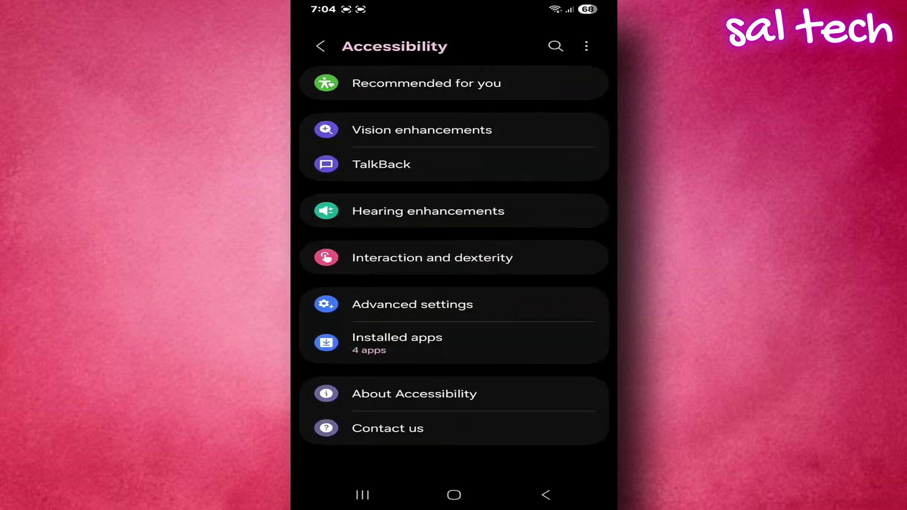
pyautogui.click(581, 212)
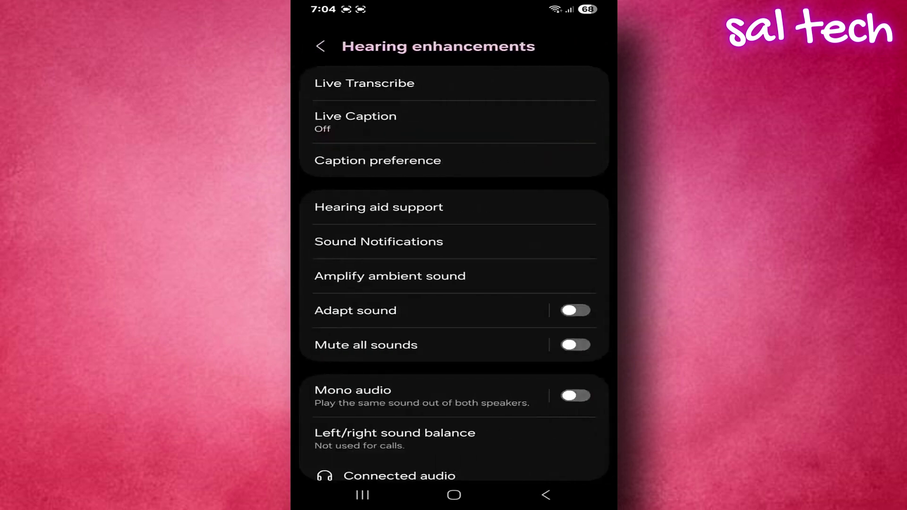
pyautogui.click(561, 89)
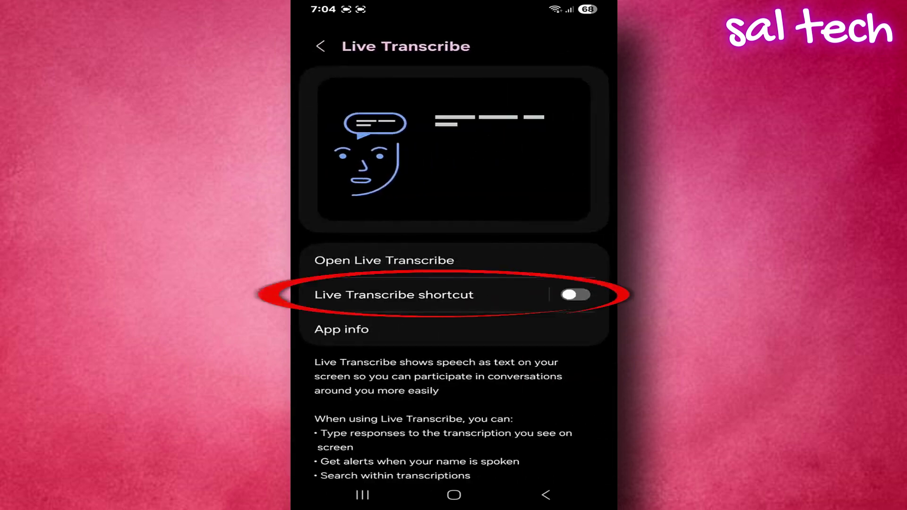
pyautogui.click(546, 495)
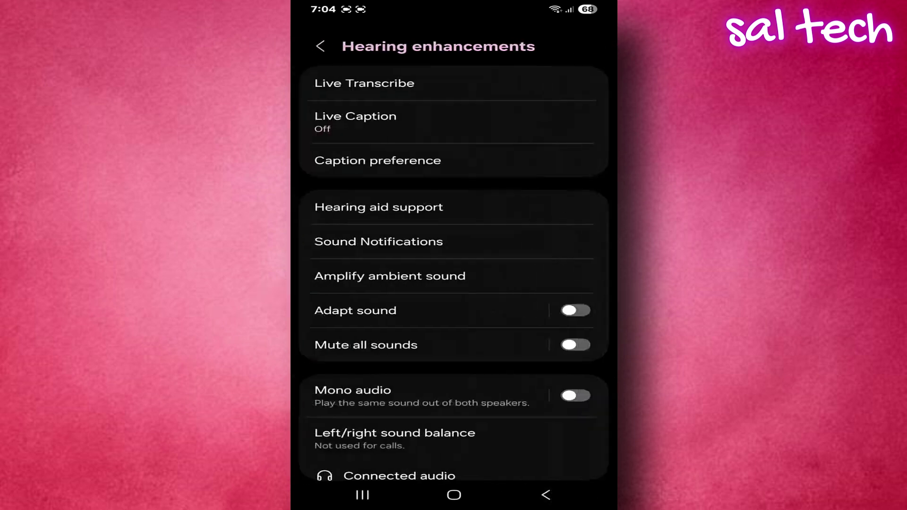
# Step: In Live Caption, turn off suggested detected languages, Expressive captions and volume-control captions
pyautogui.click(539, 130)
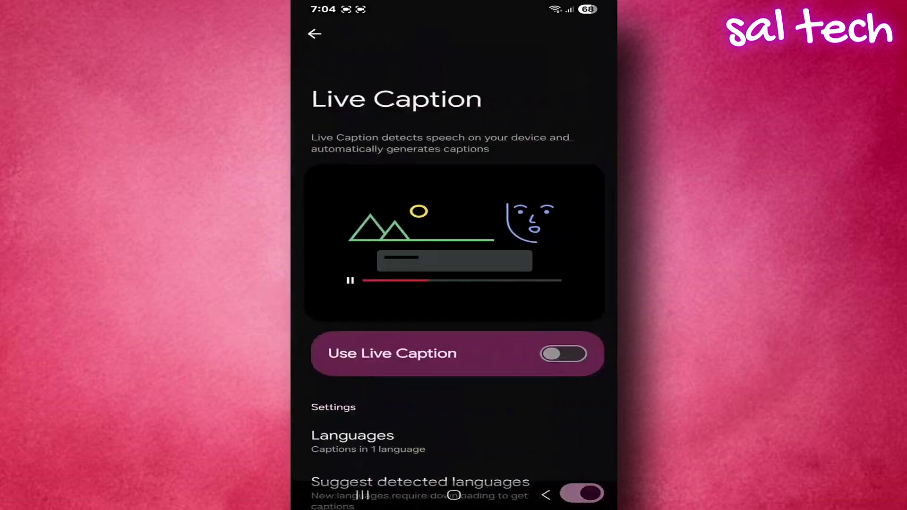
pyautogui.scroll(-5, 454, 283)
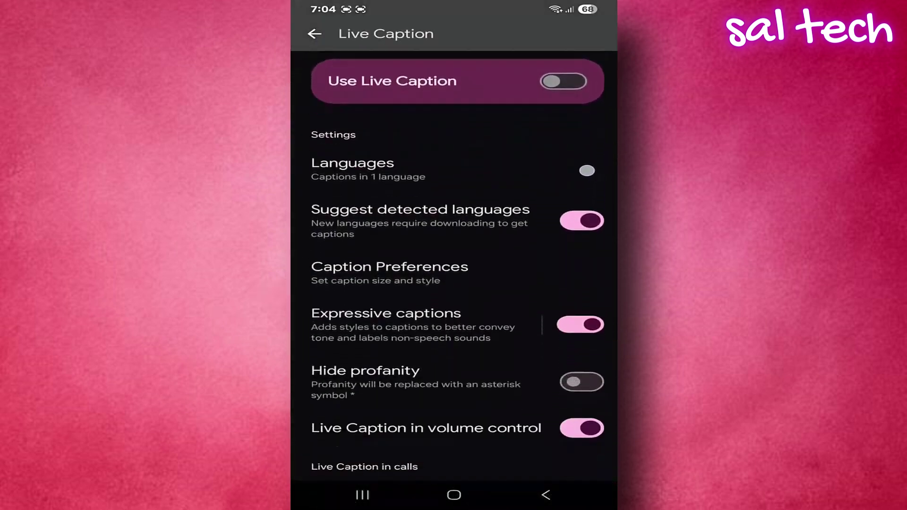
pyautogui.click(582, 213)
pyautogui.click(580, 316)
pyautogui.click(582, 423)
pyautogui.scroll(-6, 453, 283)
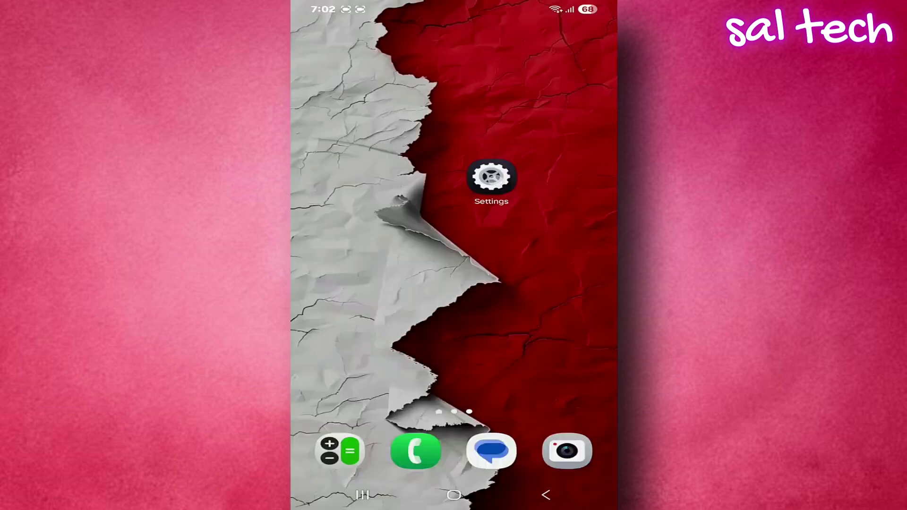
# Step: View the Microphone usage history in Security and privacy, which lists no apps
pyautogui.click(491, 179)
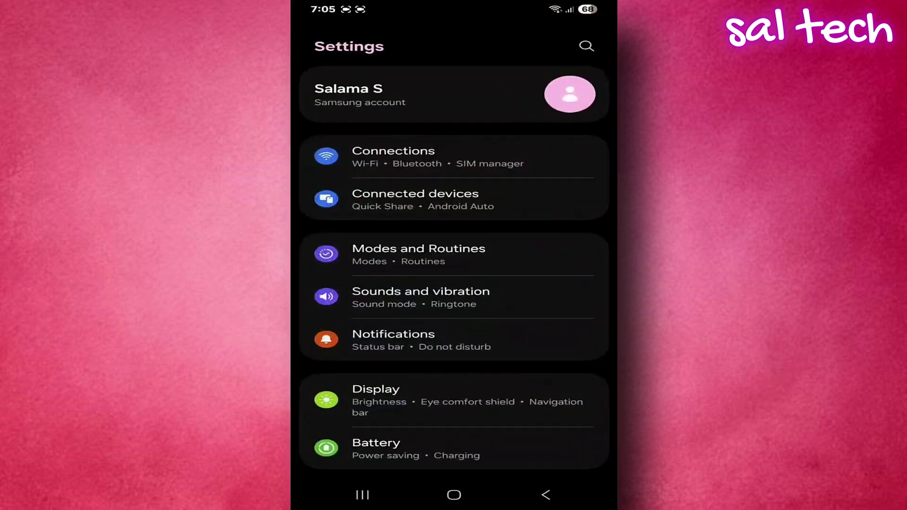
pyautogui.scroll(-5, 544, 446)
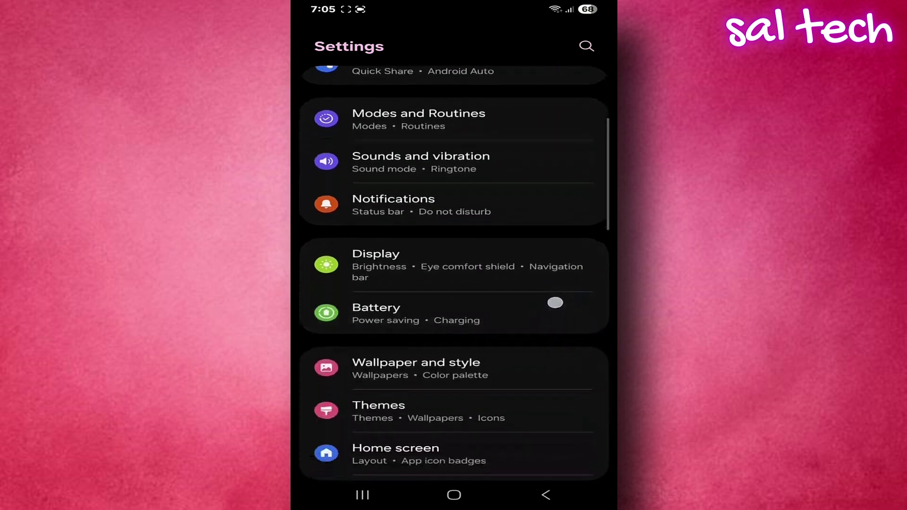
pyautogui.scroll(-3, 557, 287)
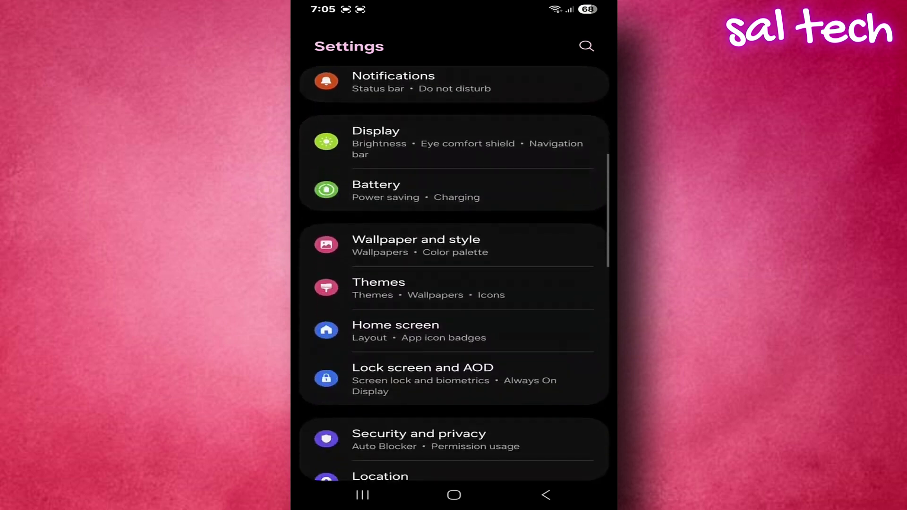
pyautogui.click(540, 439)
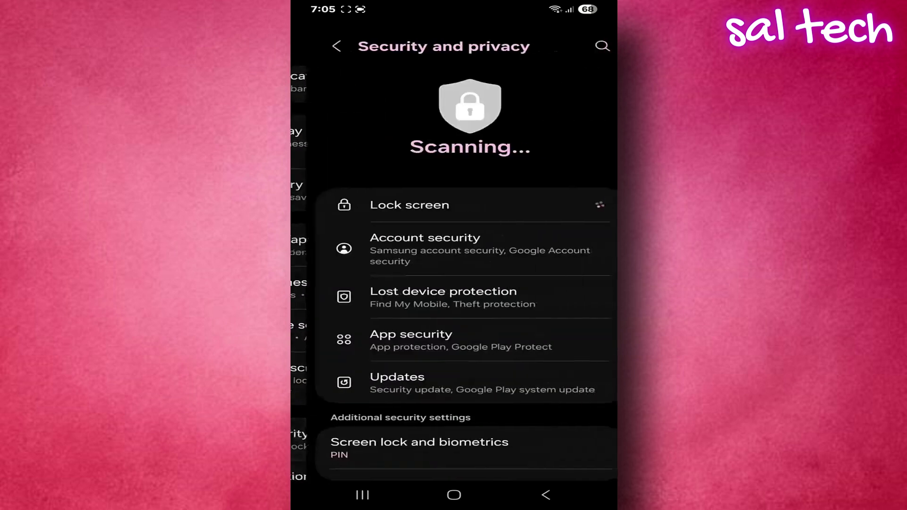
pyautogui.scroll(-5, 454, 319)
pyautogui.scroll(-4, 454, 319)
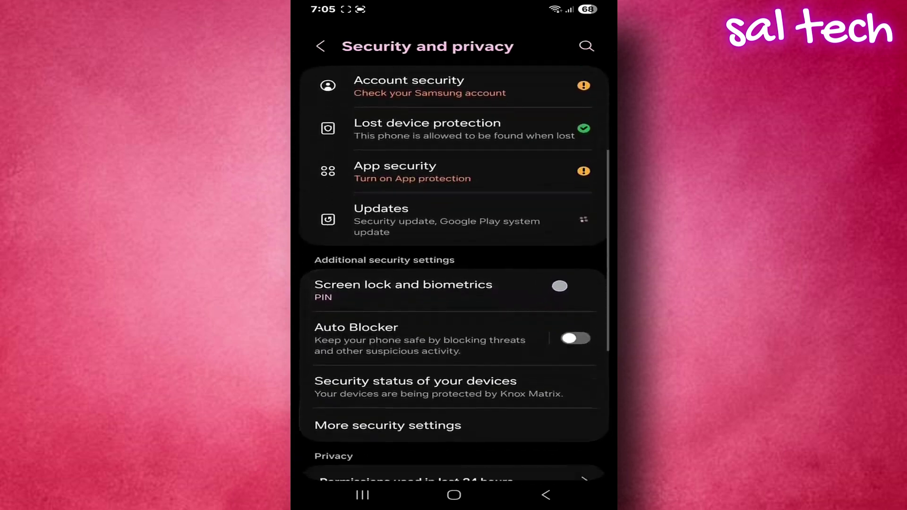
pyautogui.scroll(-1, 571, 198)
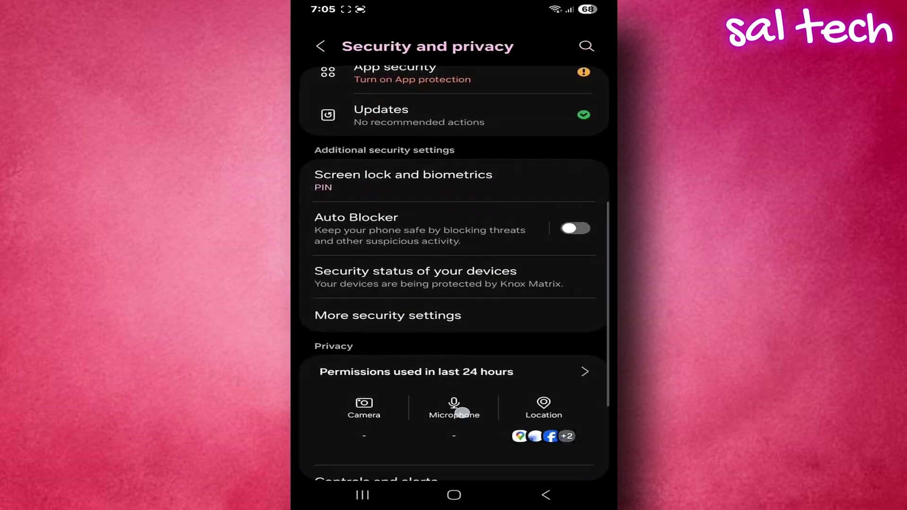
pyautogui.click(462, 411)
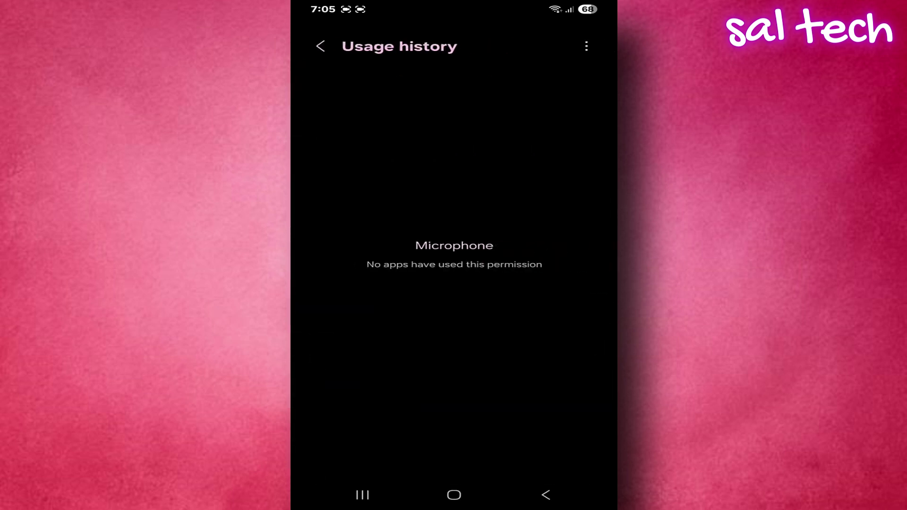